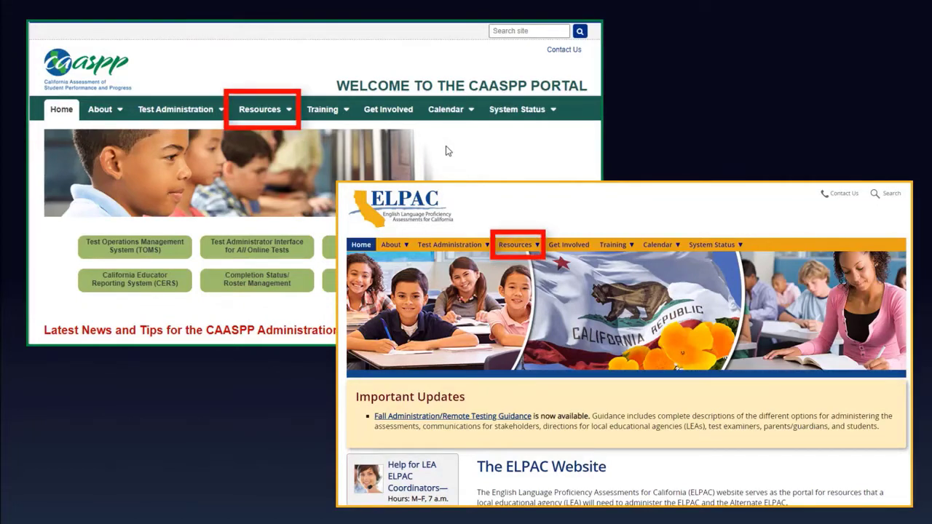
Step: Open the Accessibility Resources pages on the ELPAC website and the CAASPP portal
click(289, 115)
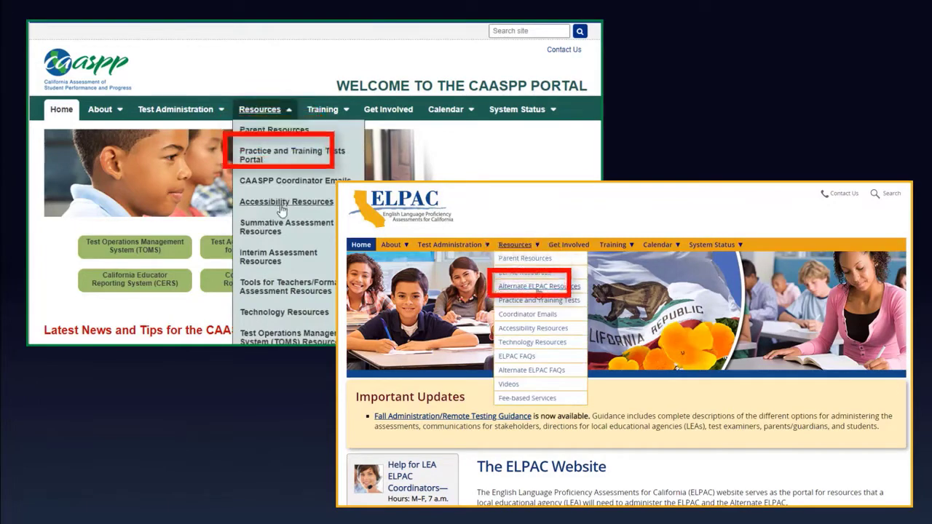
click(539, 330)
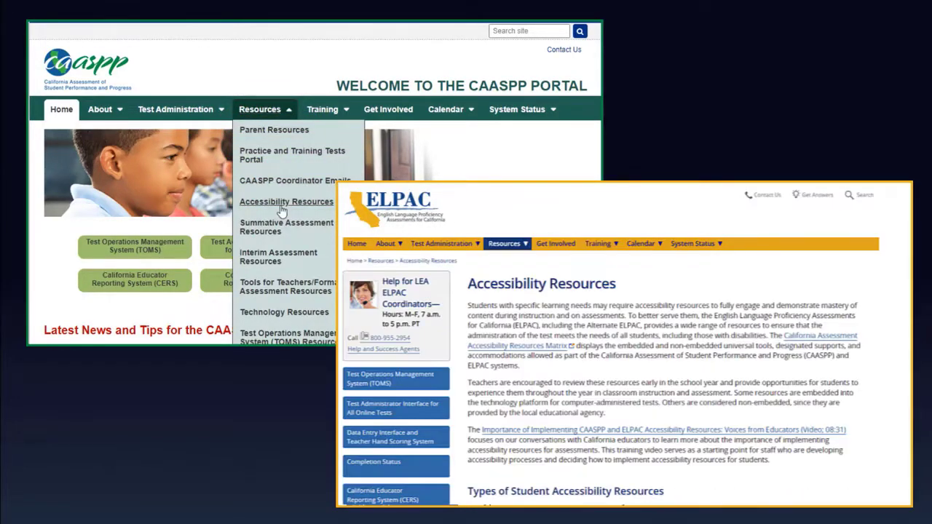
click(284, 201)
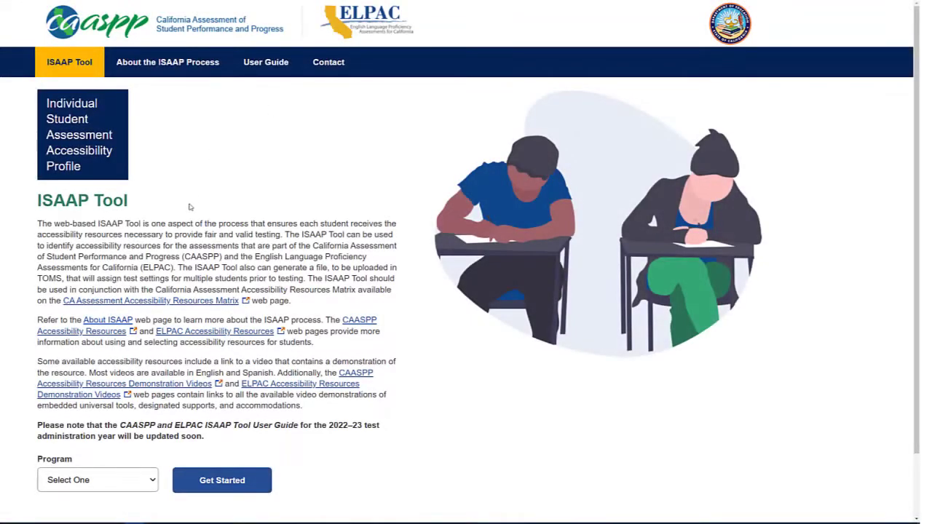
Step: Choose CAASPP as the program and start the ISAAP Tool
click(148, 479)
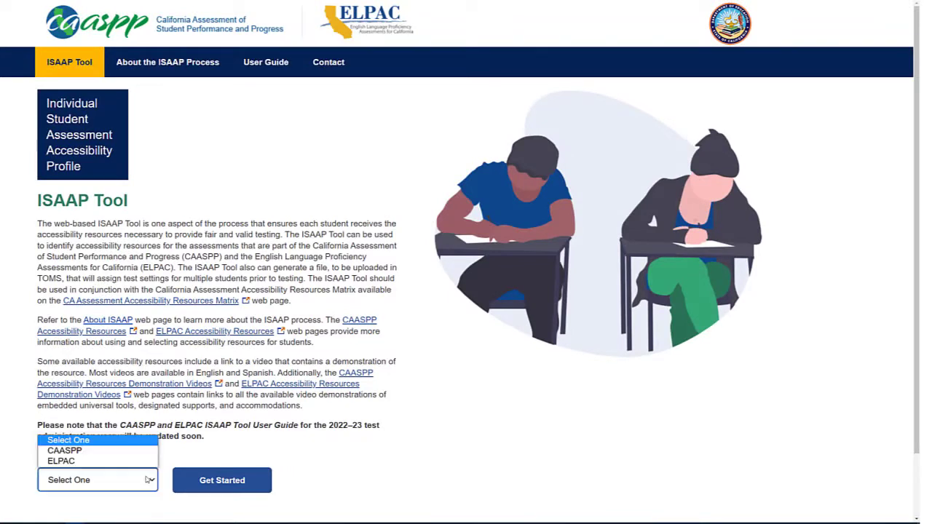
click(144, 450)
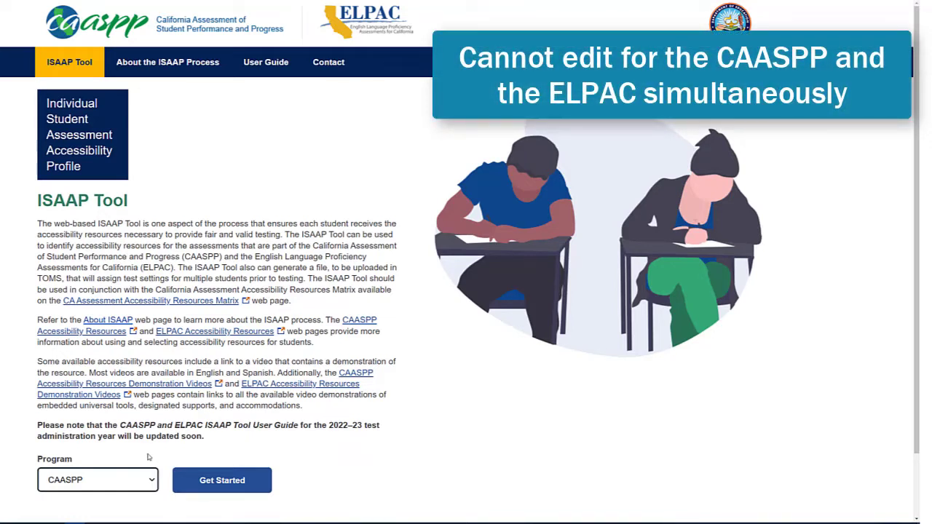
click(189, 480)
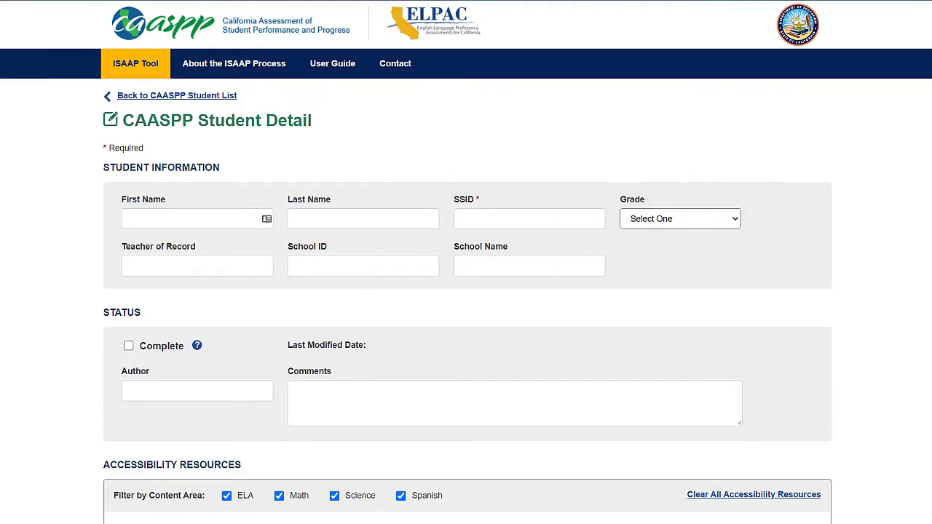
Step: Mark Individualized Education Program as the method of determination for the student's needs on the CAASPP Student Detail form
scroll(466, 262, down, 3)
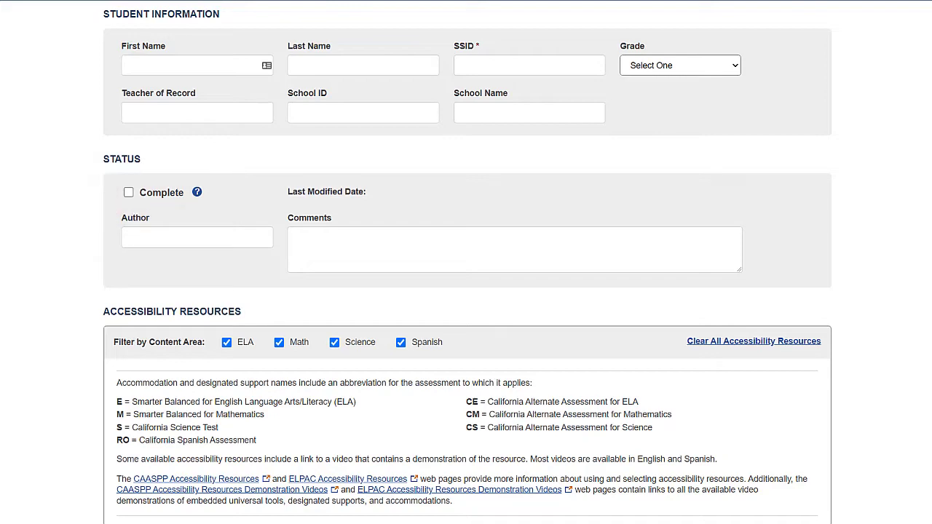
scroll(466, 262, down, 4)
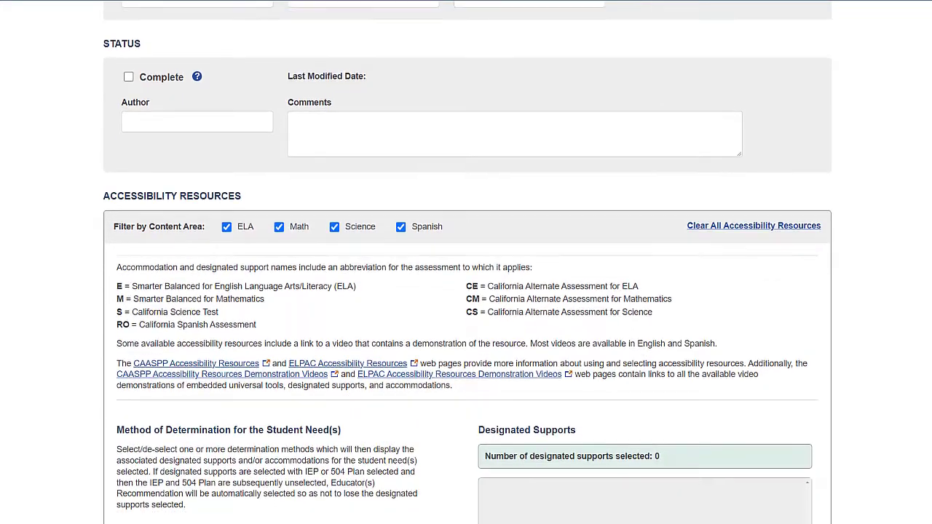
scroll(465, 262, down, 1)
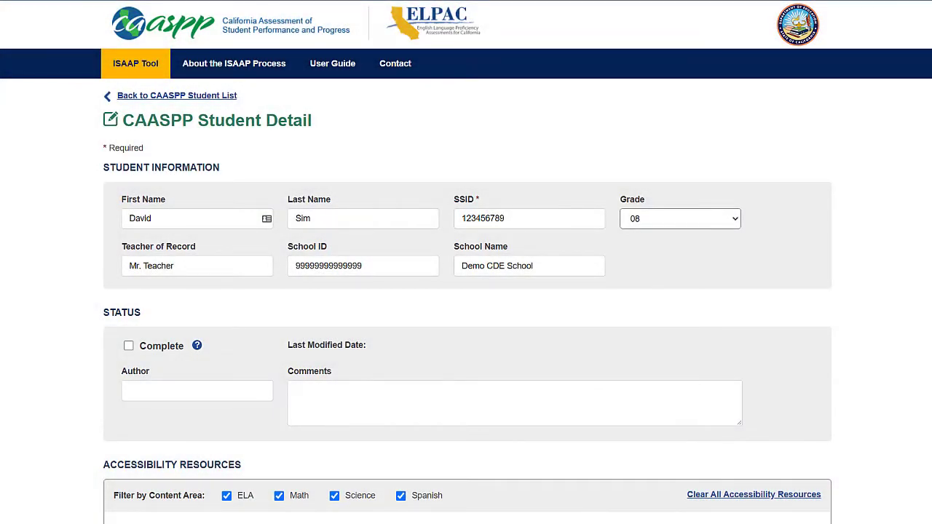
scroll(466, 262, down, 3)
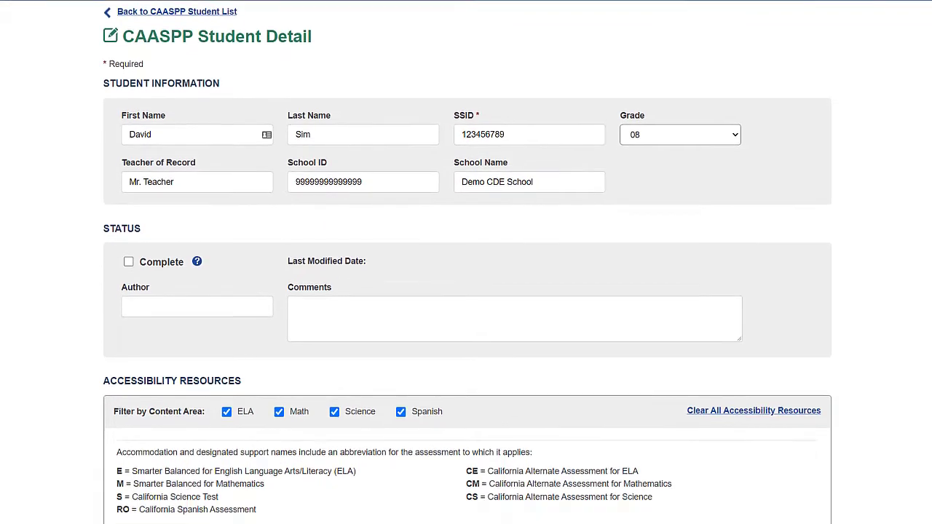
scroll(466, 262, down, 3)
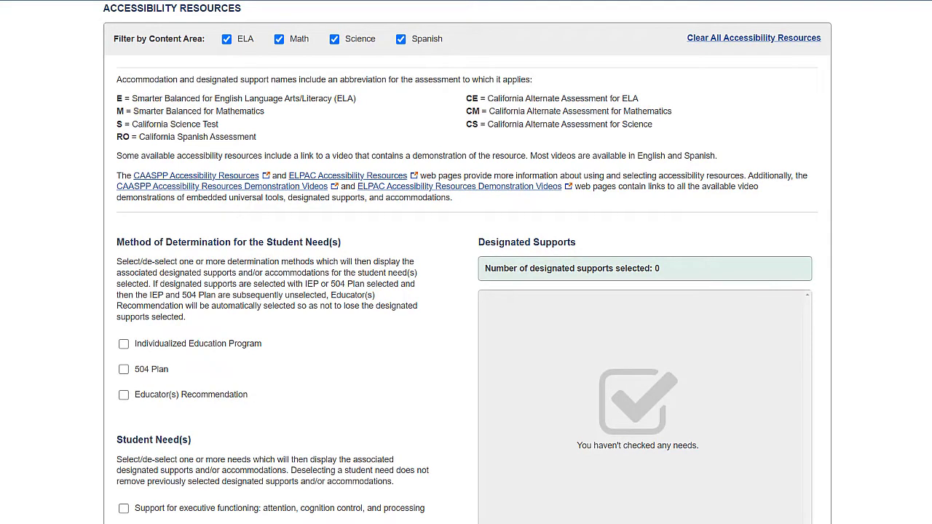
click(123, 347)
Step: Select "Support for vision impairments/blindness" as the student need
scroll(469, 262, down, 2)
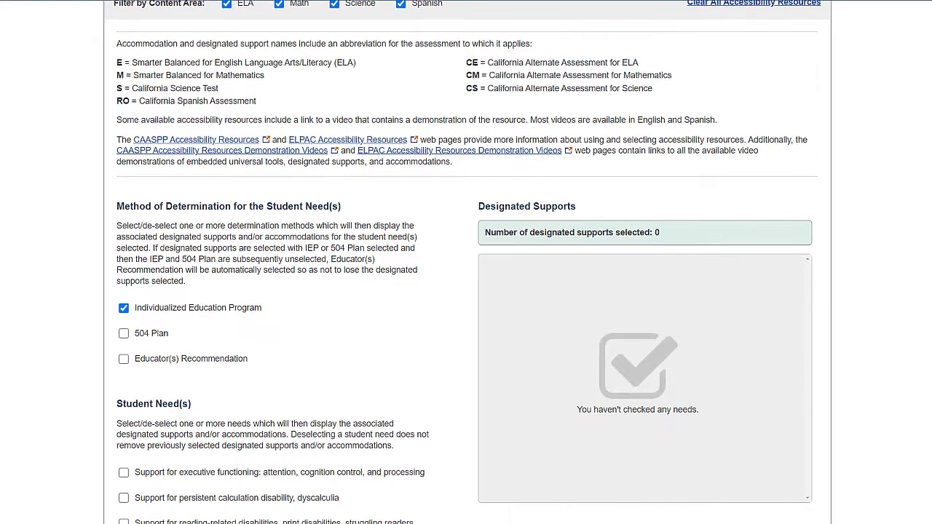
scroll(468, 262, down, 3)
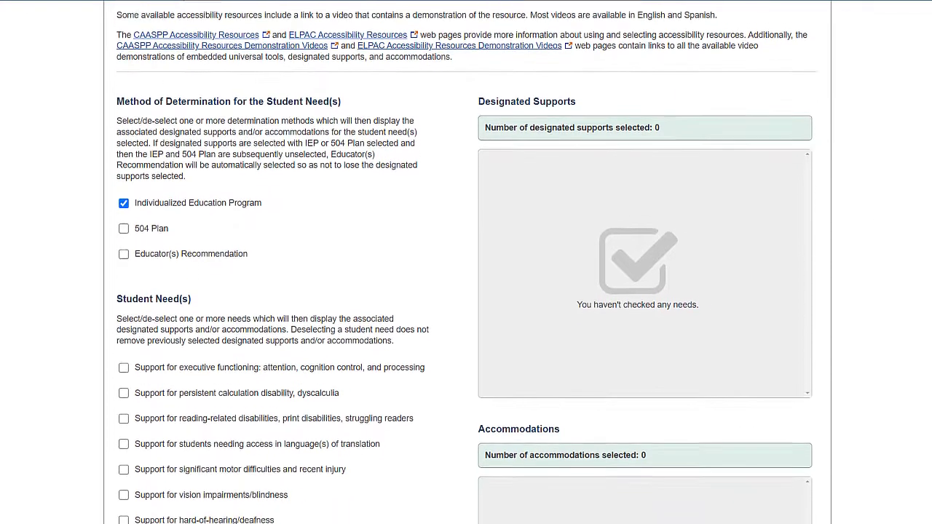
scroll(468, 262, down, 2)
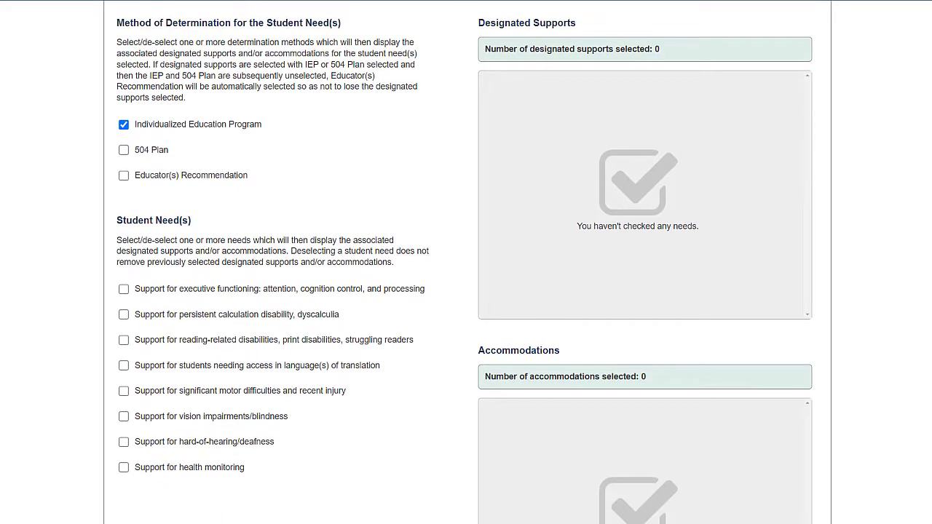
click(124, 417)
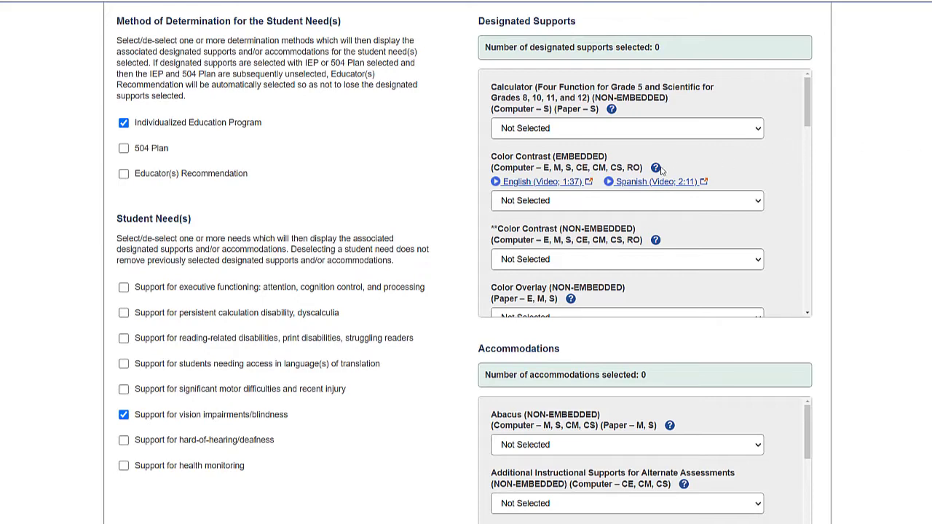
Step: Set the designated support Magnification (ET) (NON-EMBEDDED) to Magnification
mouse_move(656, 168)
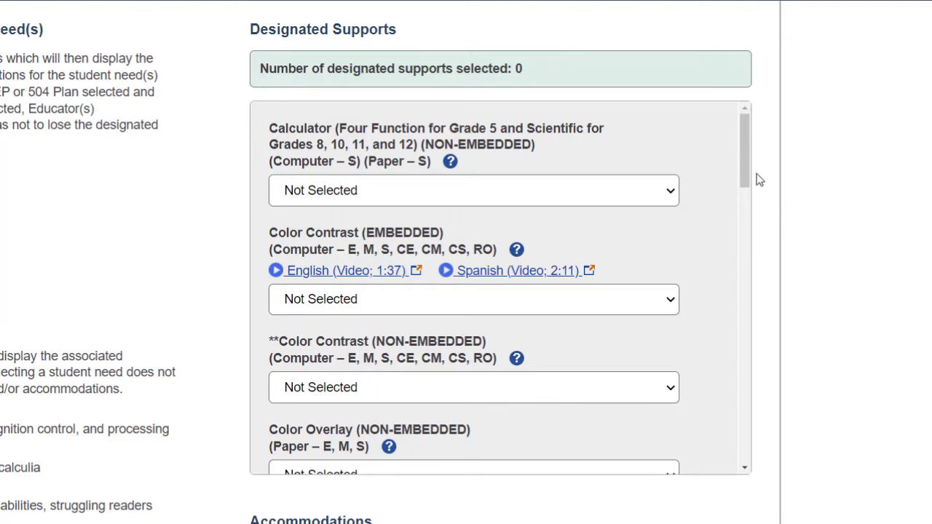
drag(745, 172, 744, 230)
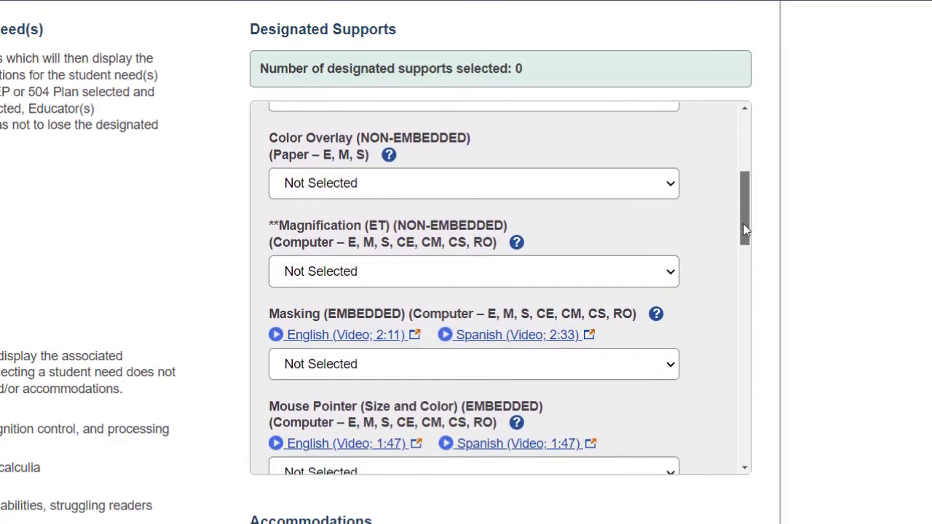
click(674, 277)
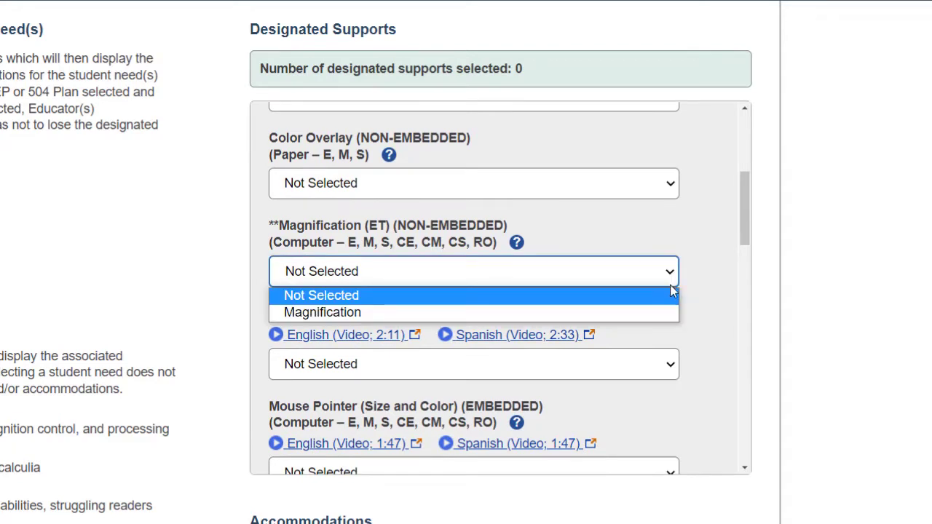
click(671, 313)
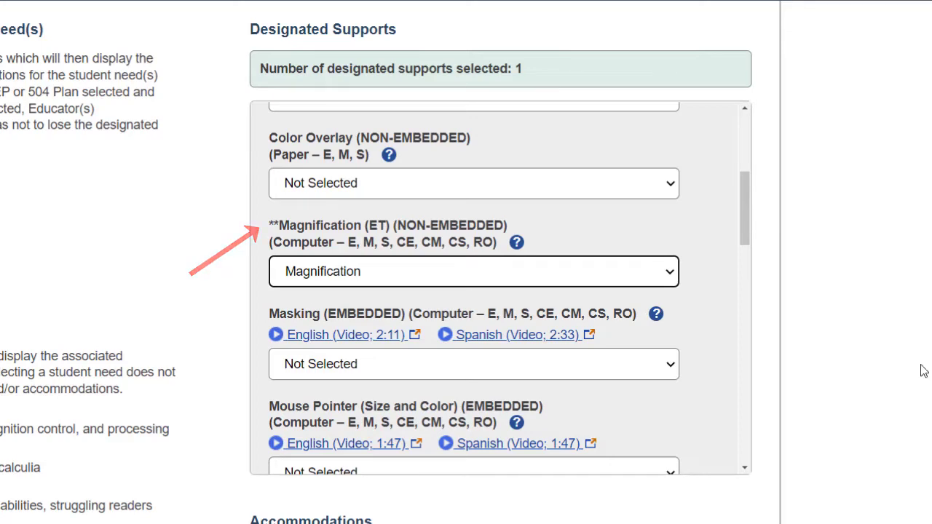
Step: Check the footnote ending the designated supports and set the Speech-to-Text (NON-EMBEDDED) accommodation to Speech-to-Text
mouse_move(746, 198)
mouse_down()
mouse_move(774, 333)
mouse_move(778, 427)
mouse_up()
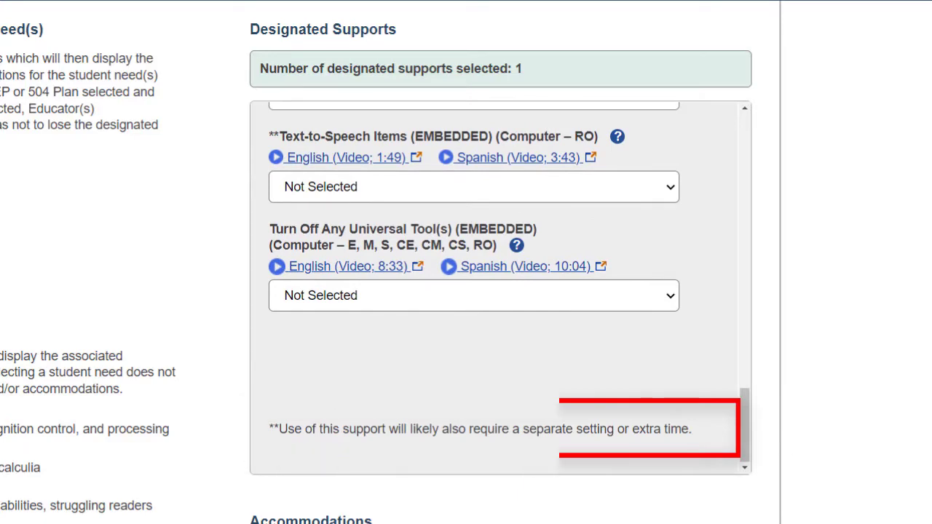
scroll(501, 291, down, 2)
scroll(866, 247, down, 5)
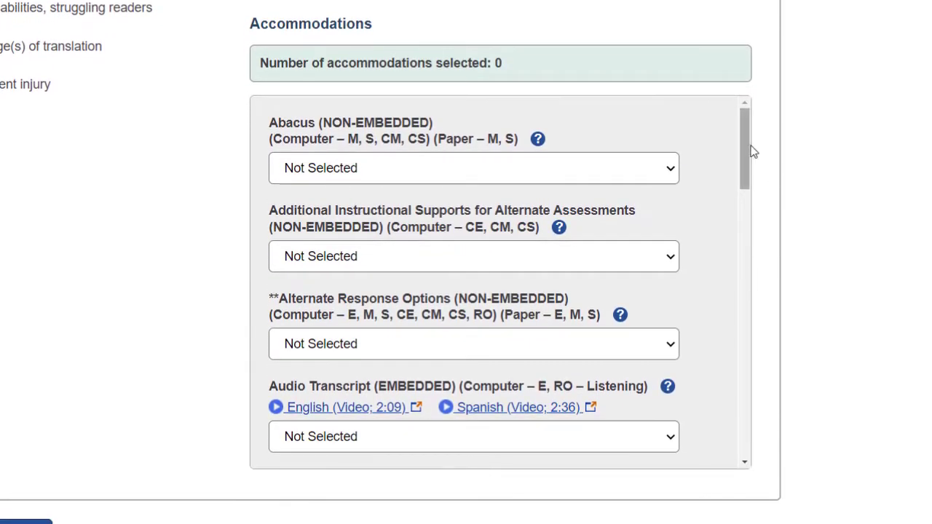
drag(753, 149, 789, 379)
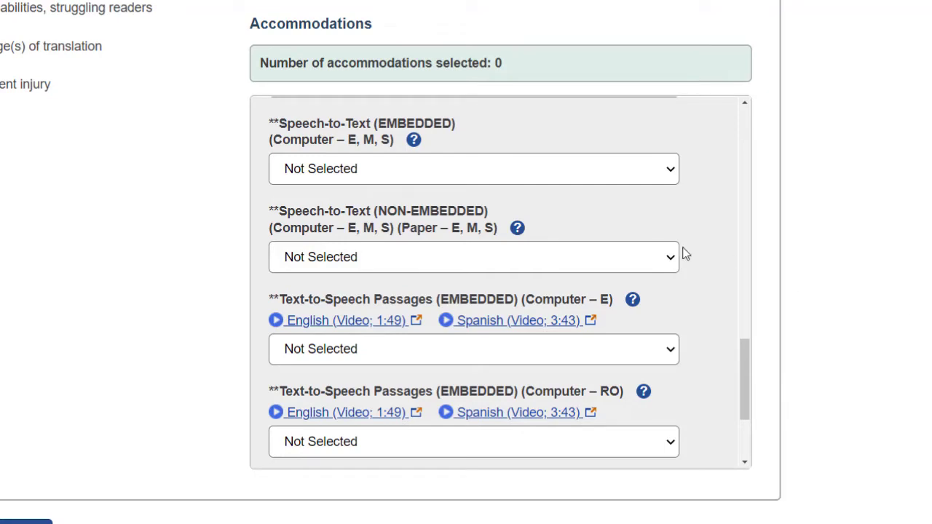
click(616, 256)
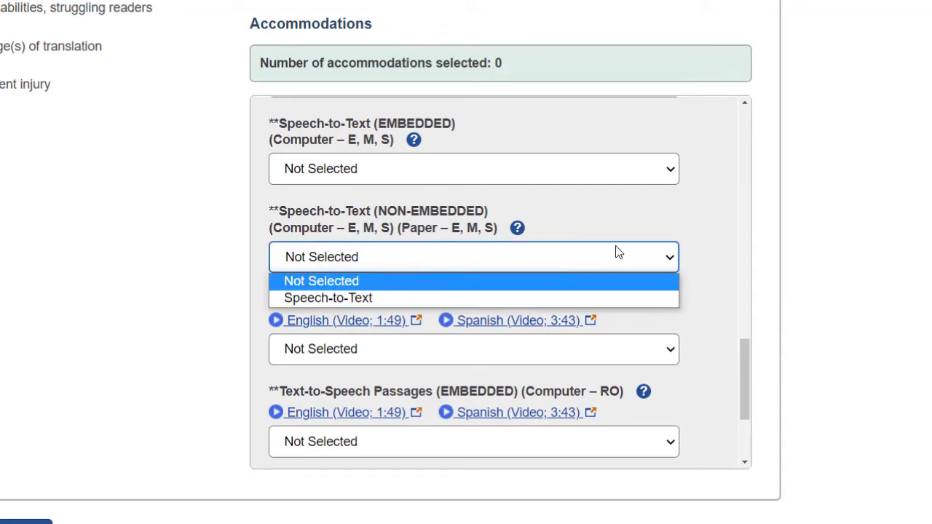
click(615, 297)
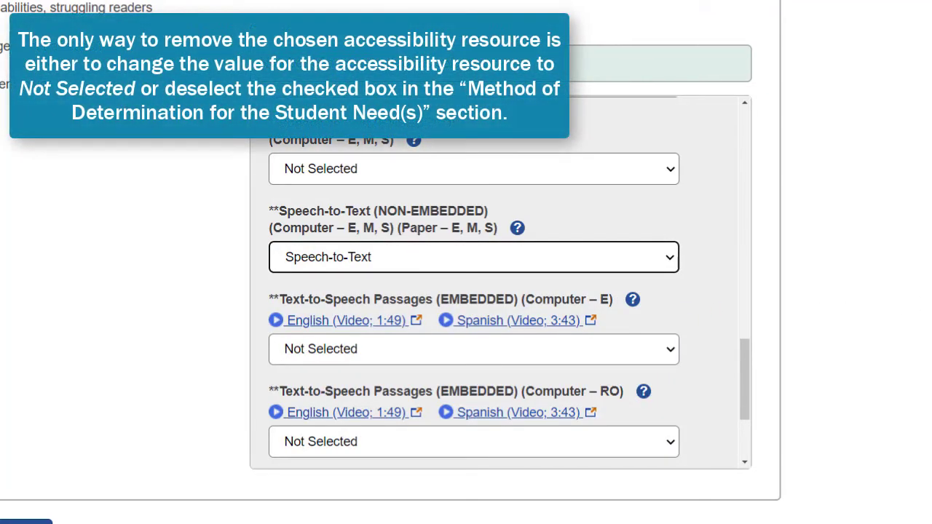
Step: Remove the non-embedded Speech-to-Text accommodation by setting it to Not Selected, and reselect Speech-to-Text
click(668, 263)
click(668, 283)
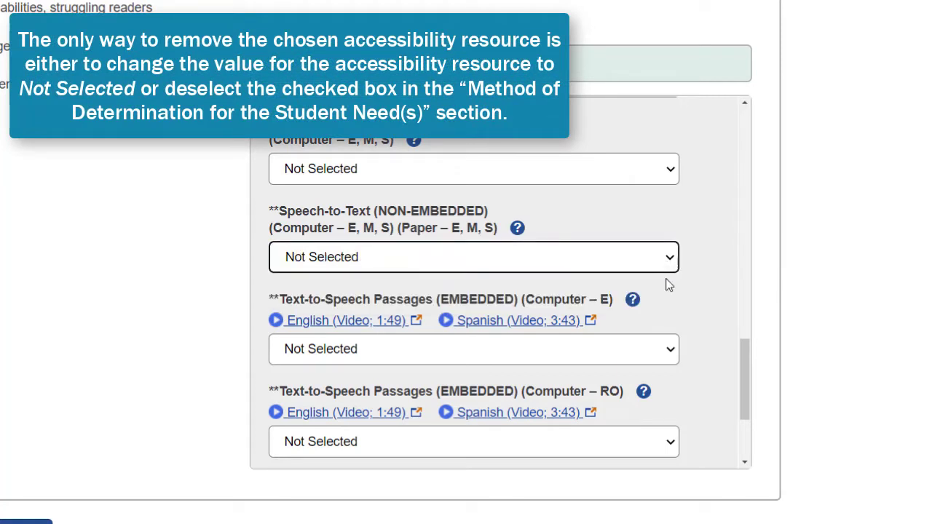
click(666, 267)
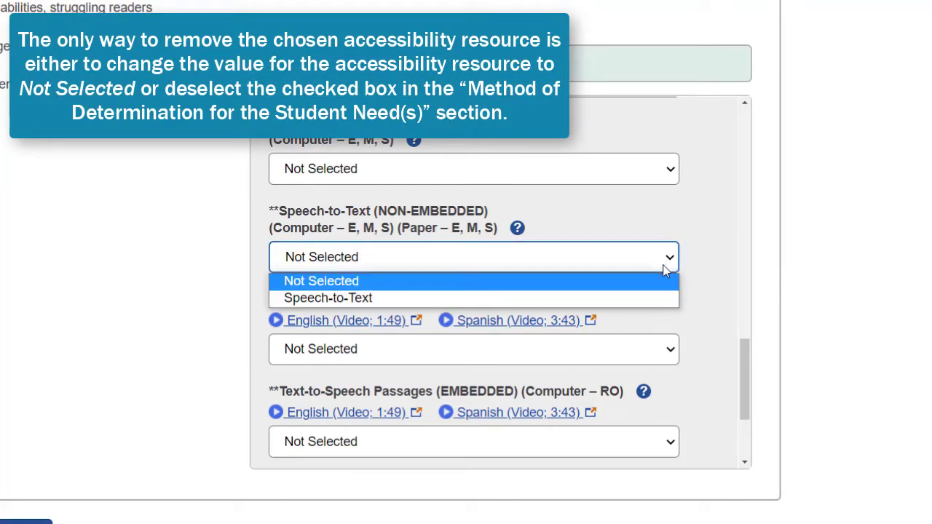
click(665, 298)
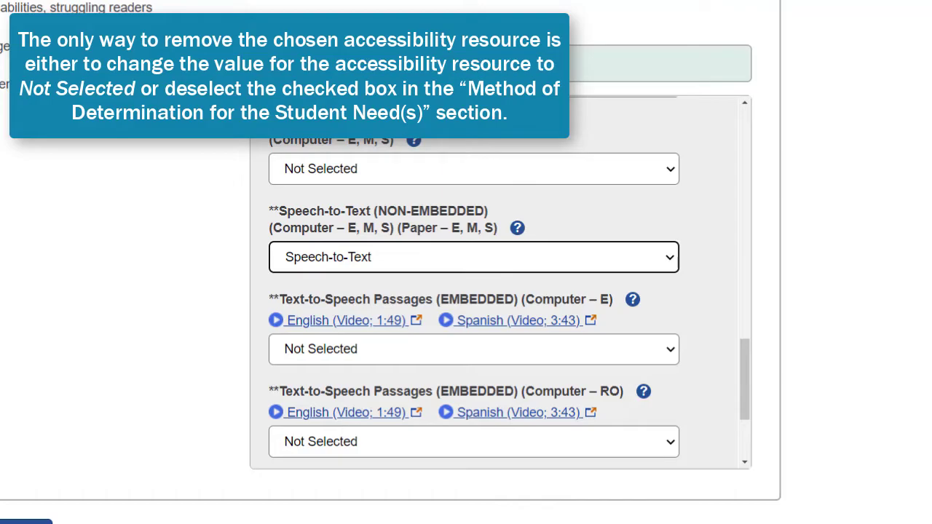
Step: Mark the student's status as Complete and save the record to the CAASPP student list
scroll(466, 263, up, 4)
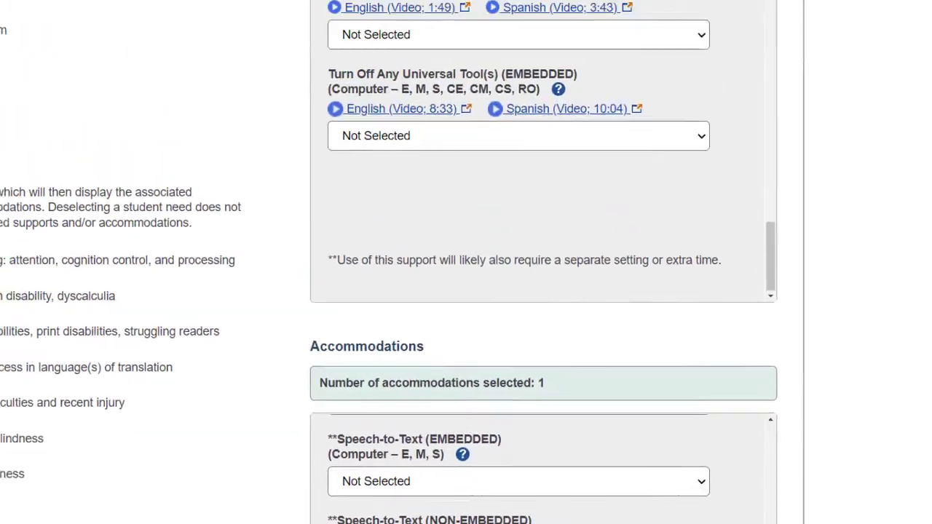
scroll(466, 262, up, 10)
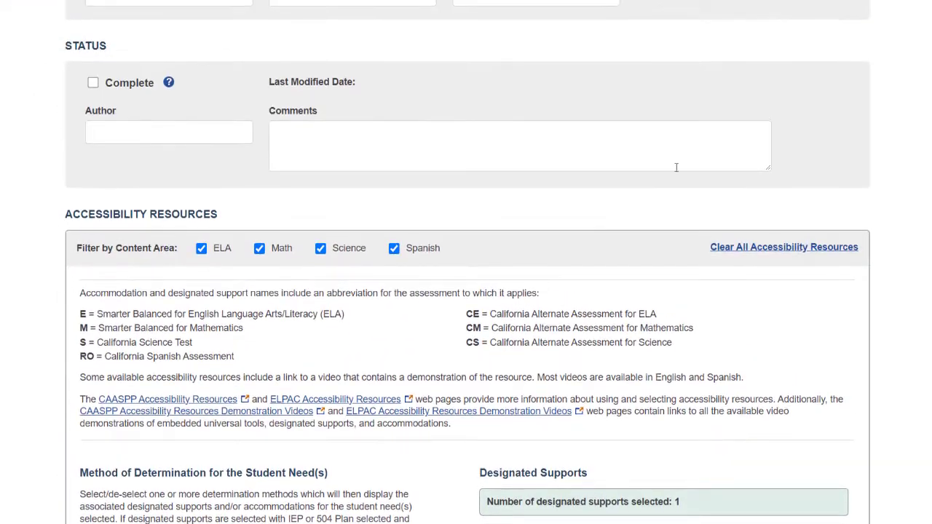
click(93, 83)
scroll(466, 262, down, 8)
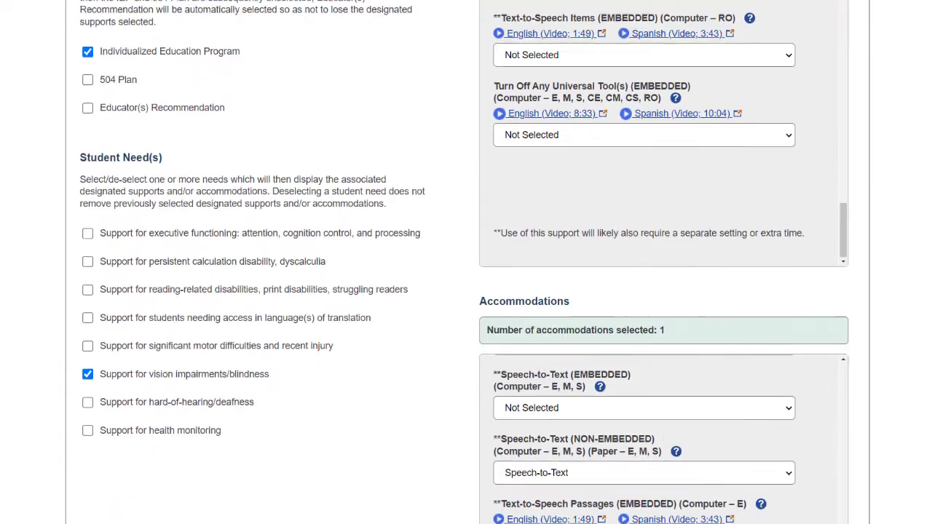
scroll(520, 510, down, 3)
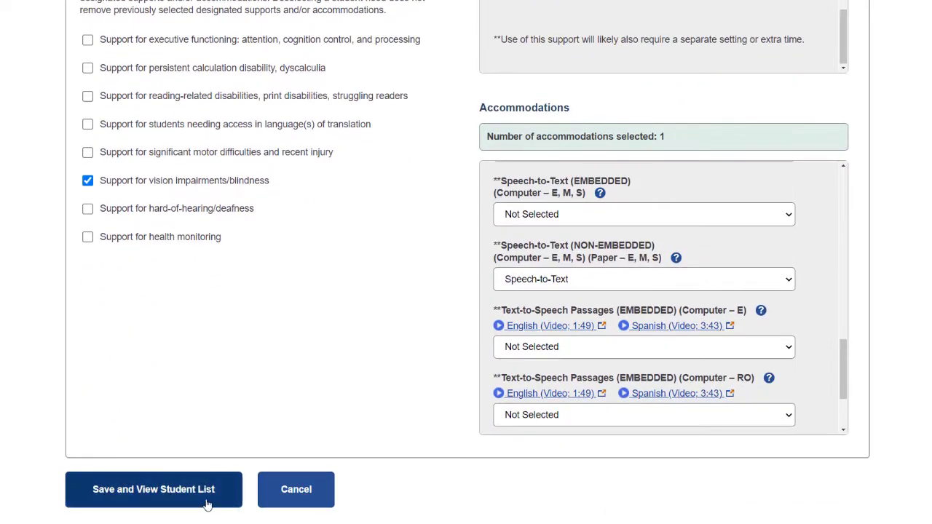
click(205, 502)
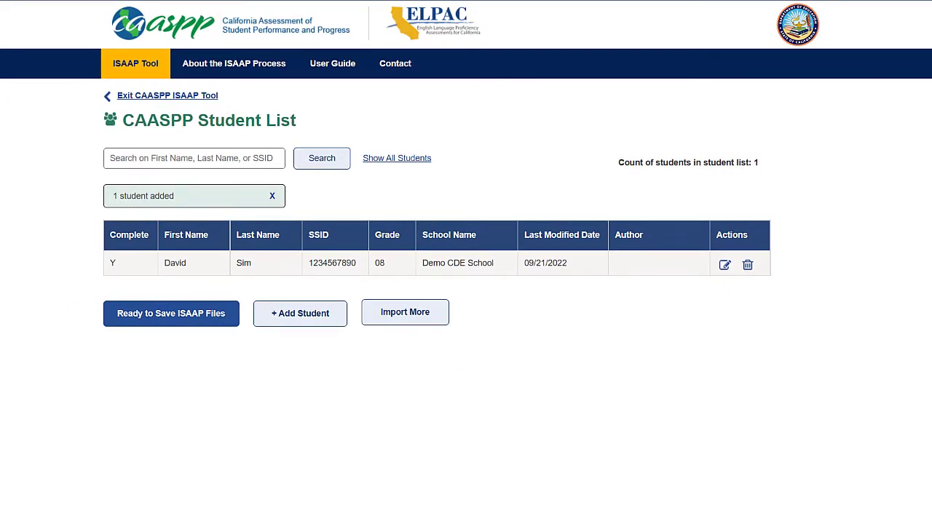
Step: Proceed to saving the CAASPP ISAAP files and review the ISAAP FOR TOOL and ISAAP FOR TOMS options
click(202, 319)
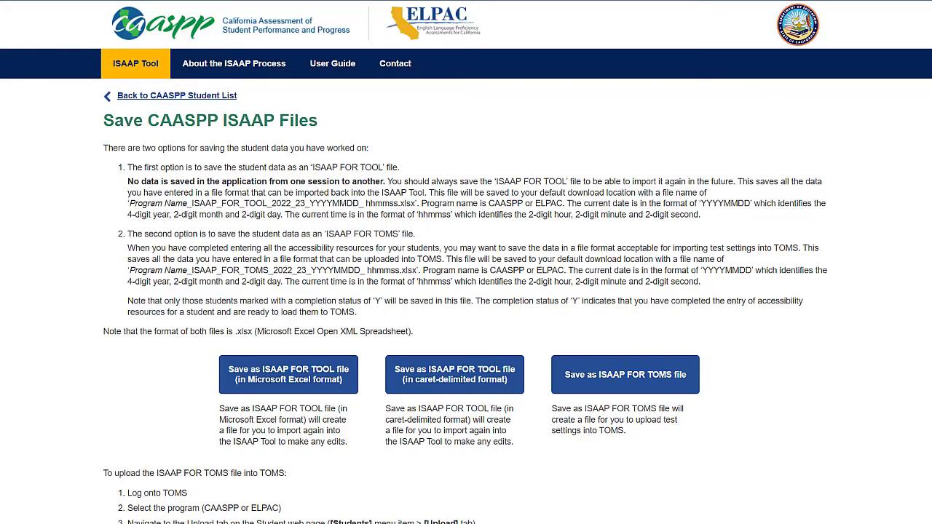
scroll(466, 291, down, 2)
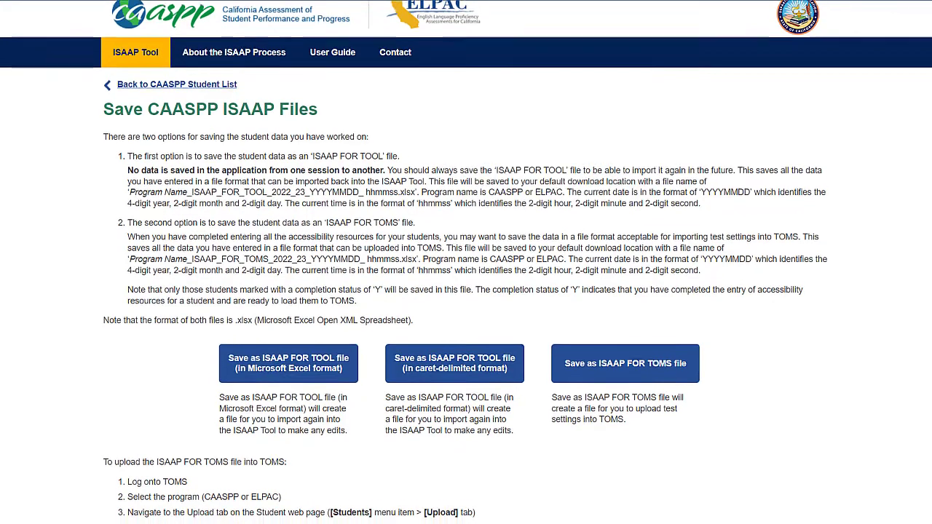
scroll(465, 292, down, 1)
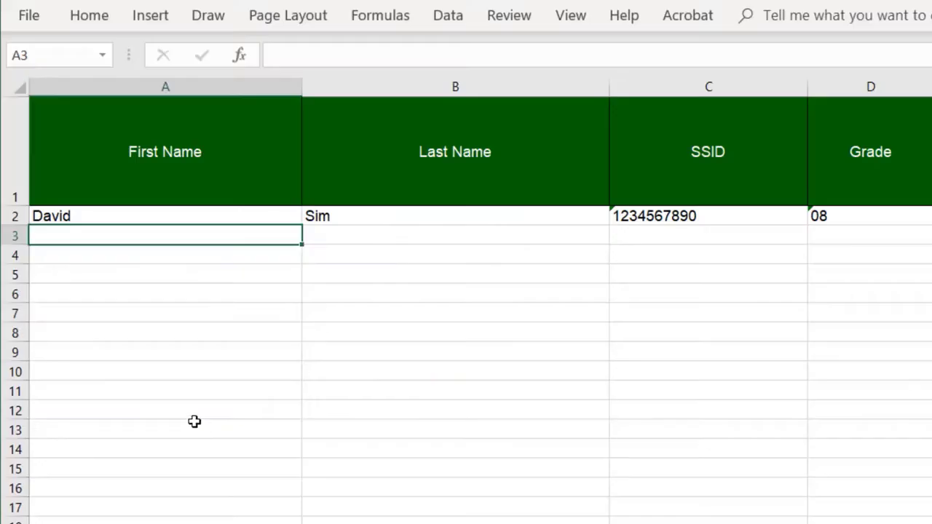
Step: Paste the two copied student records into the worksheet starting at cell A3, directly below the existing student
key(ctrl+v)
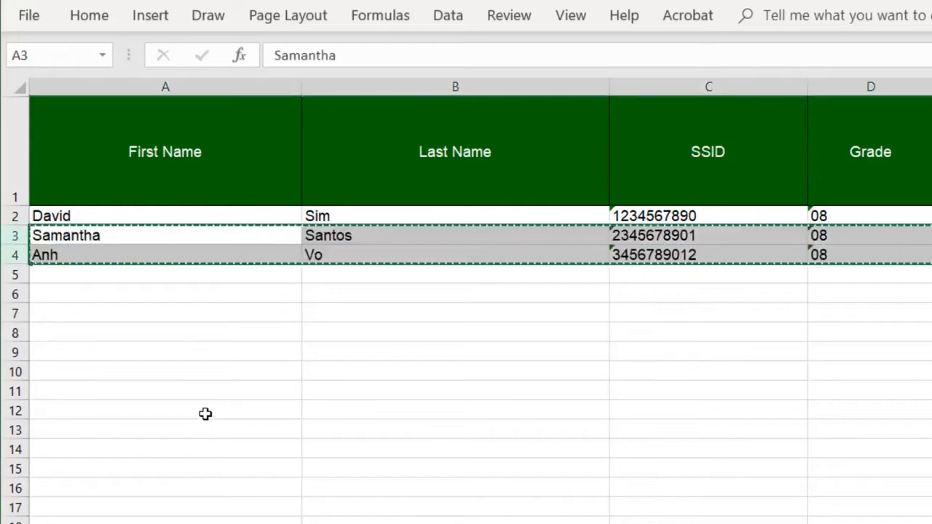
click(214, 277)
key(Down)
key(Down)
key(Down)
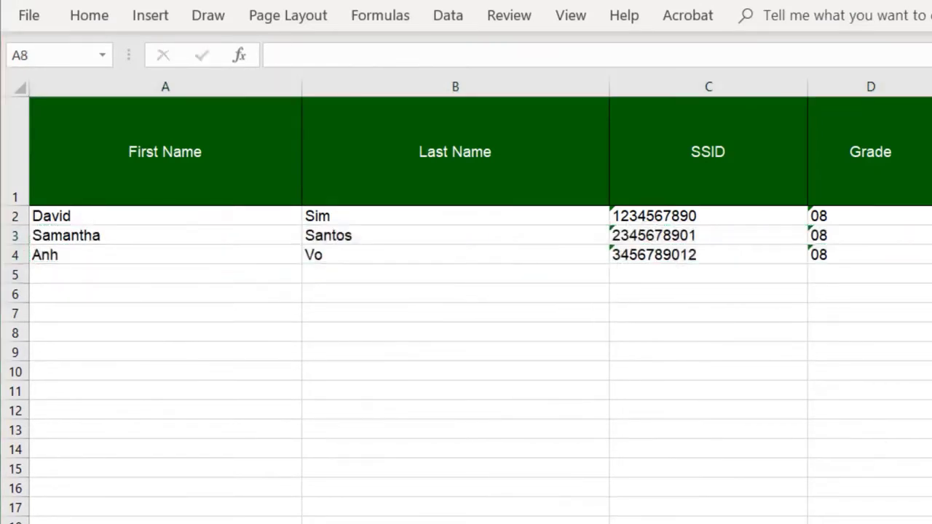
Step: Save a copy of the workbook as CAASPP_ISAAP_FOR_TOOL_2020_21_20200910_192828 in Excel Workbook format in the ISAAP Tool folder
click(29, 16)
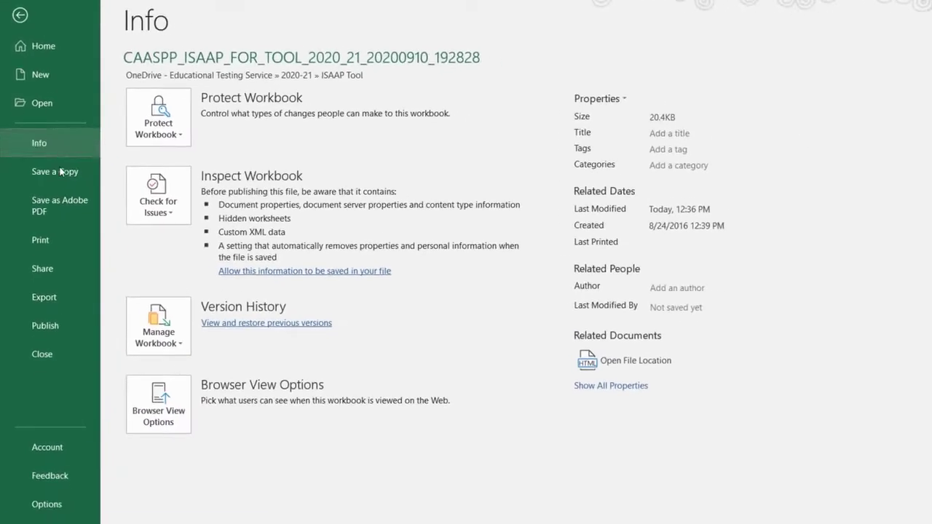
click(53, 165)
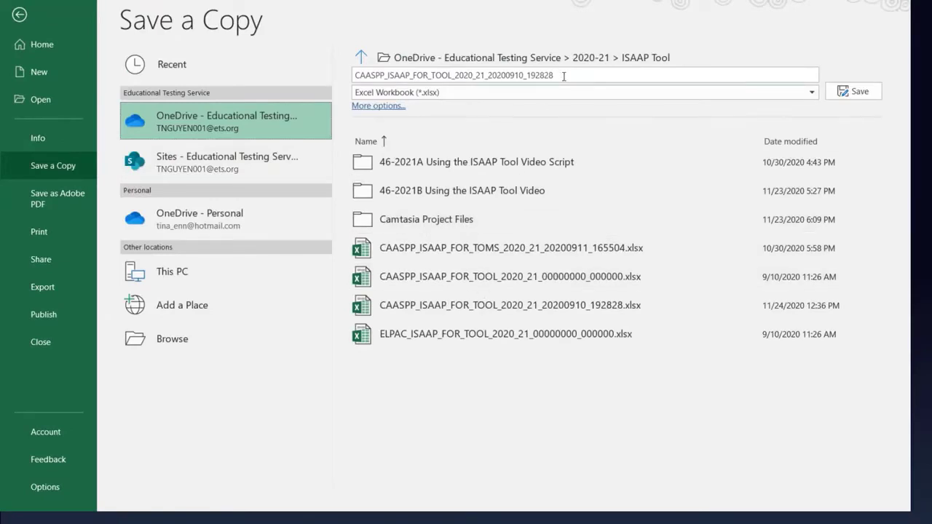
click(858, 92)
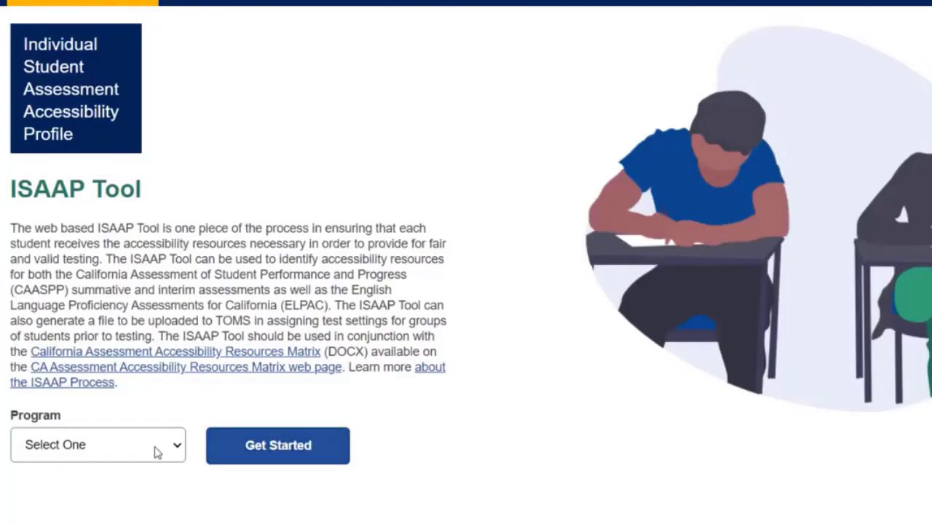
Step: Switch to the ISAAP Tool website and get started with the CAASPP program
click(156, 449)
click(138, 385)
click(256, 446)
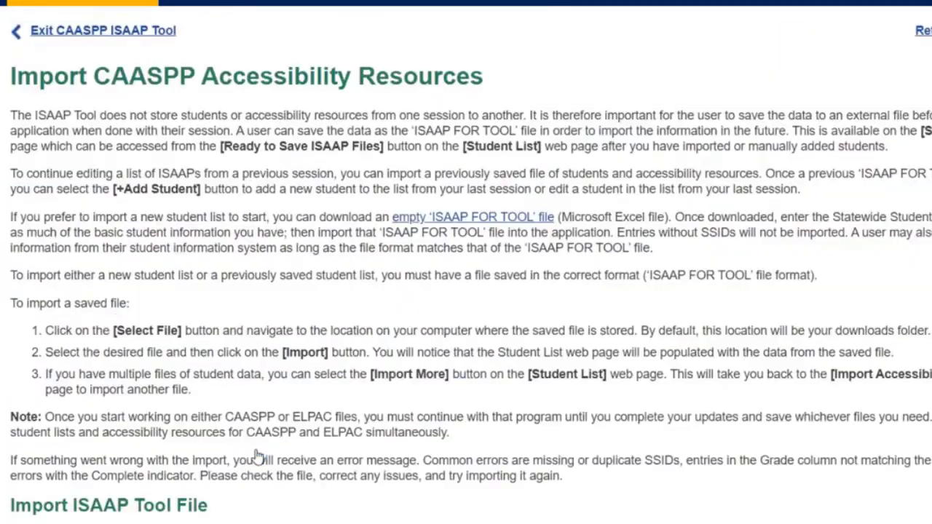
Step: Import the saved file CAASPP_ISAAP_FOR_TOOL_2020_21_20200910_192828.xlsx into the student list
scroll(433, 312, down, 3)
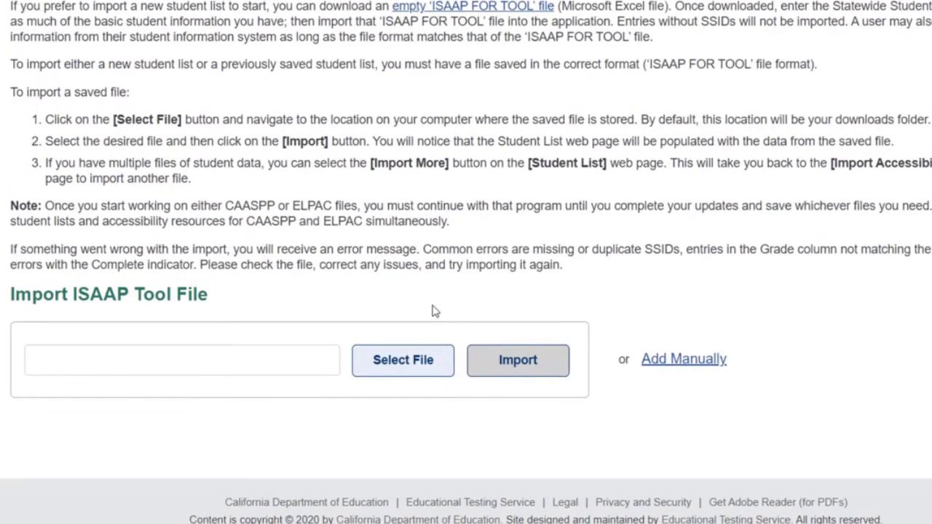
click(425, 368)
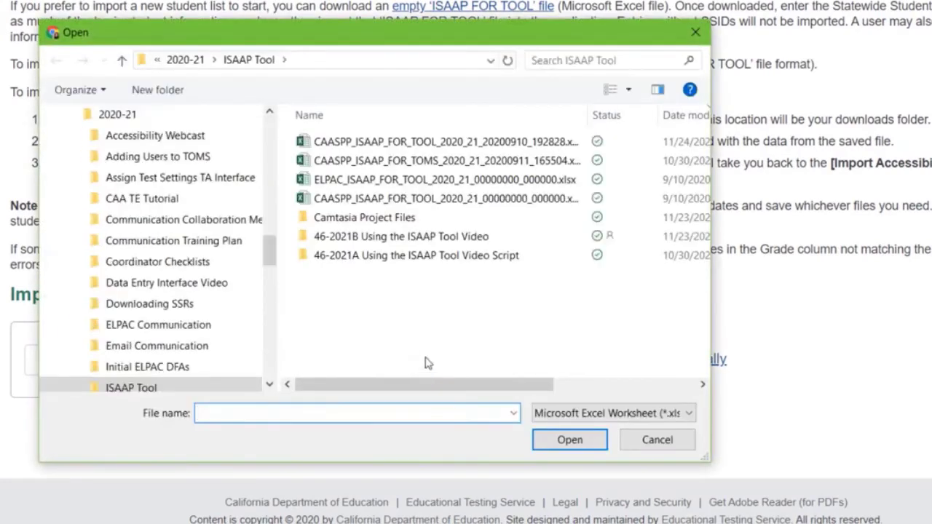
click(472, 145)
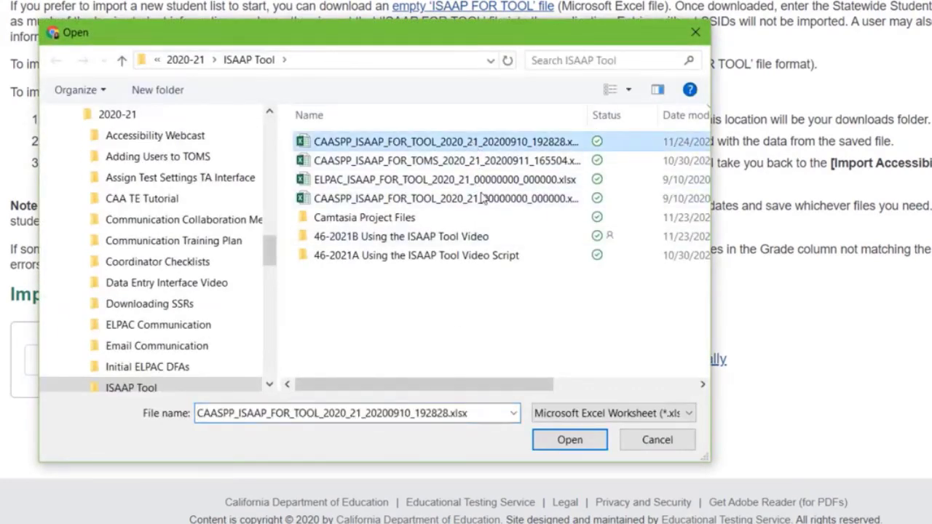
click(570, 445)
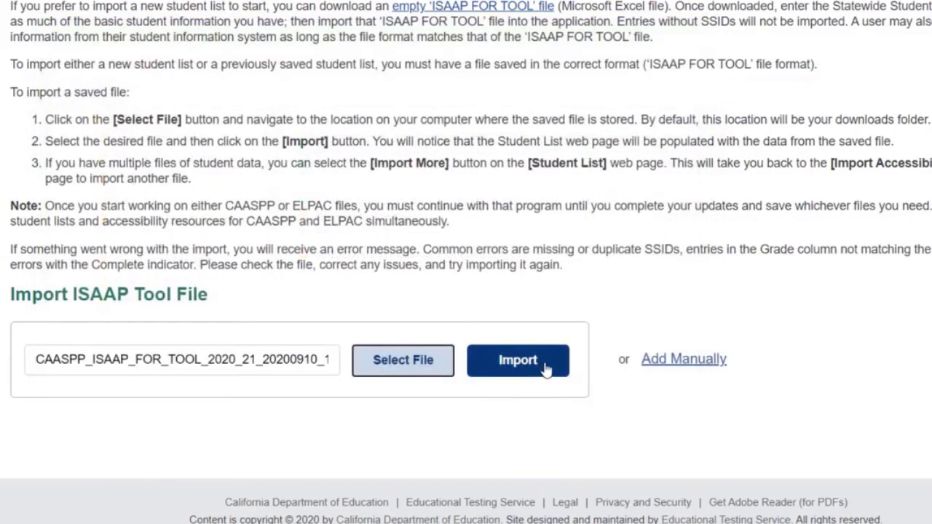
click(550, 369)
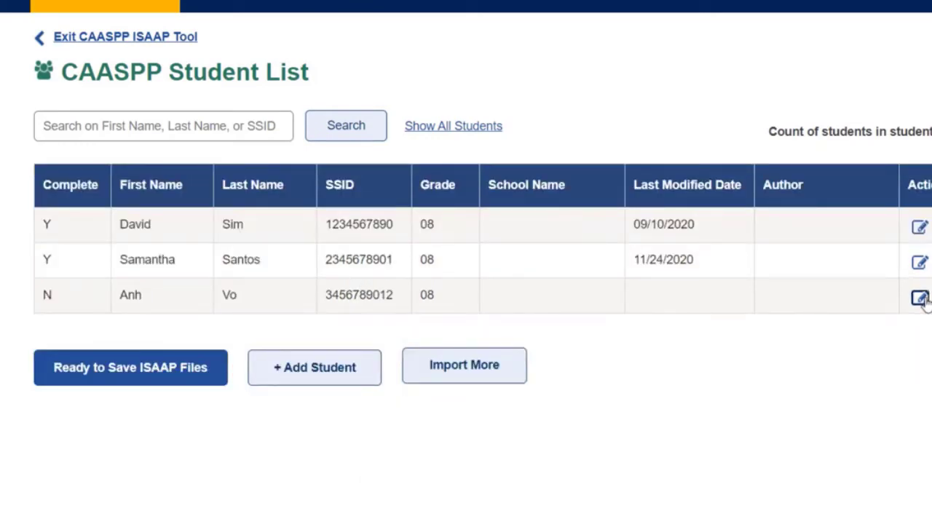
Step: Edit the incomplete student record, select the health monitoring need, and set the non-embedded Medical Supports designated support to Medical Supports
click(919, 302)
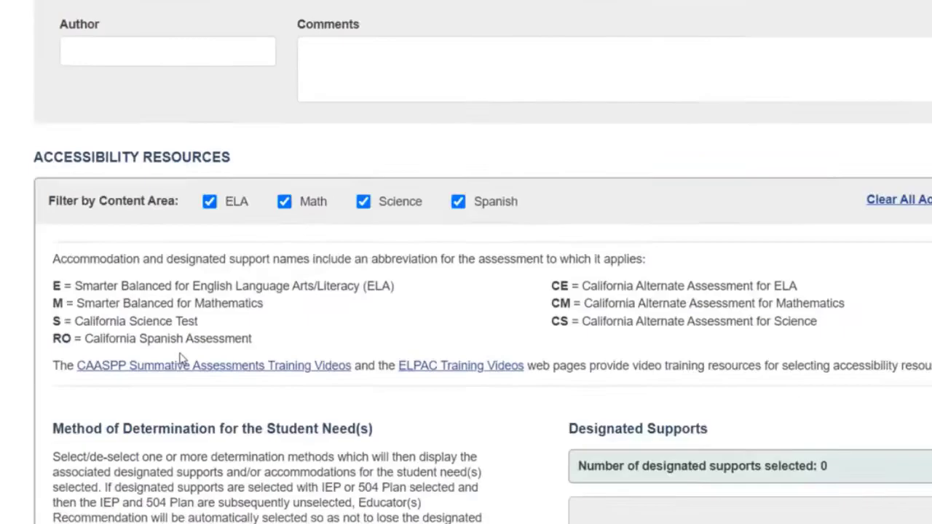
scroll(180, 358, down, 8)
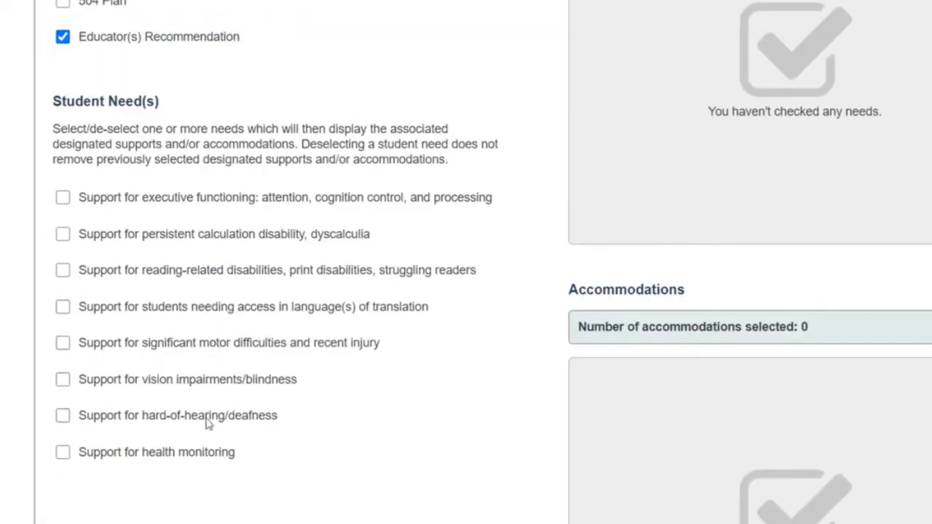
click(209, 452)
click(757, 107)
click(648, 162)
Step: Mark the student's record as complete and save it to the CAASPP student list
scroll(505, 247, up, 8)
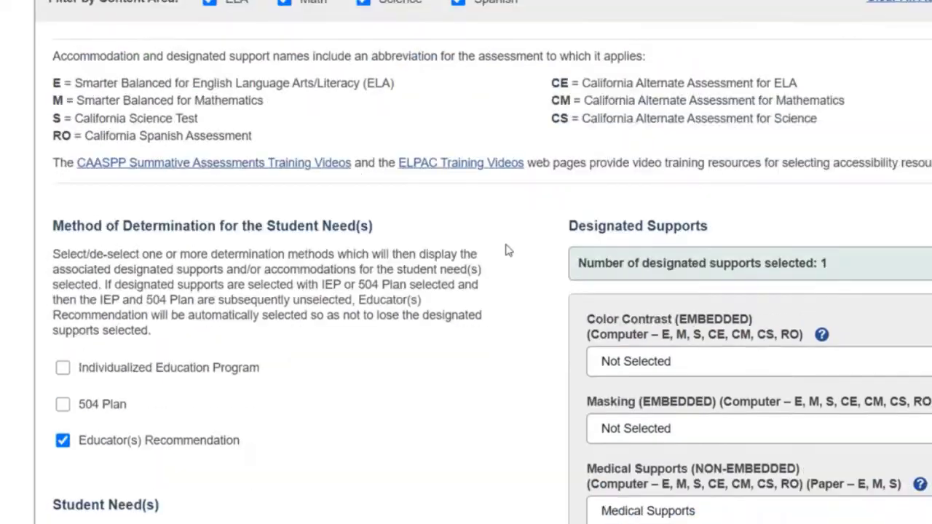
scroll(304, 220, down, 15)
click(148, 412)
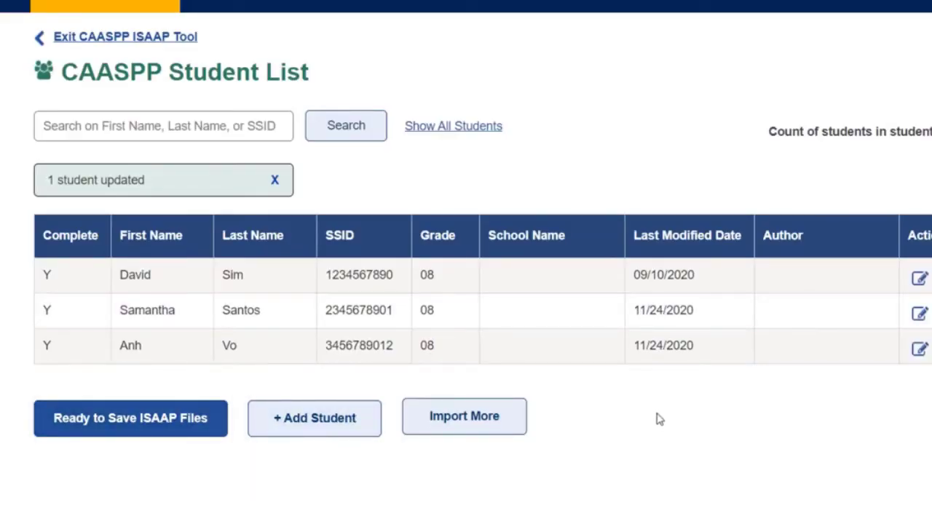
Step: Proceed to saving the ISAAP files and save the student list as an ISAAP FOR TOMS file
click(192, 437)
scroll(309, 334, down, 5)
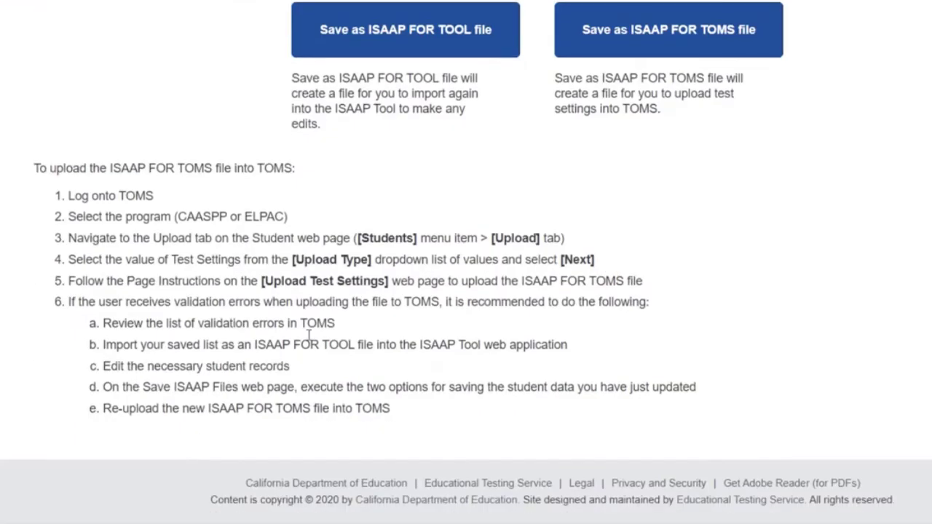
click(664, 57)
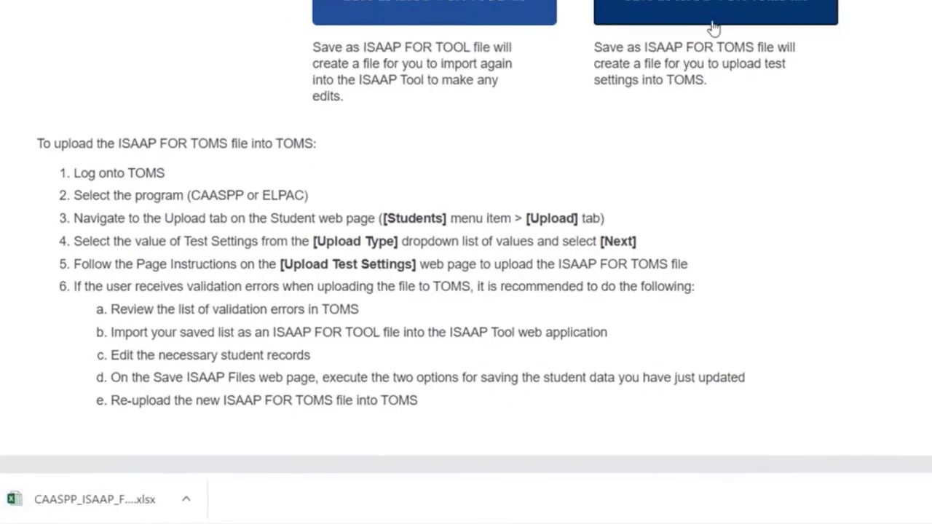